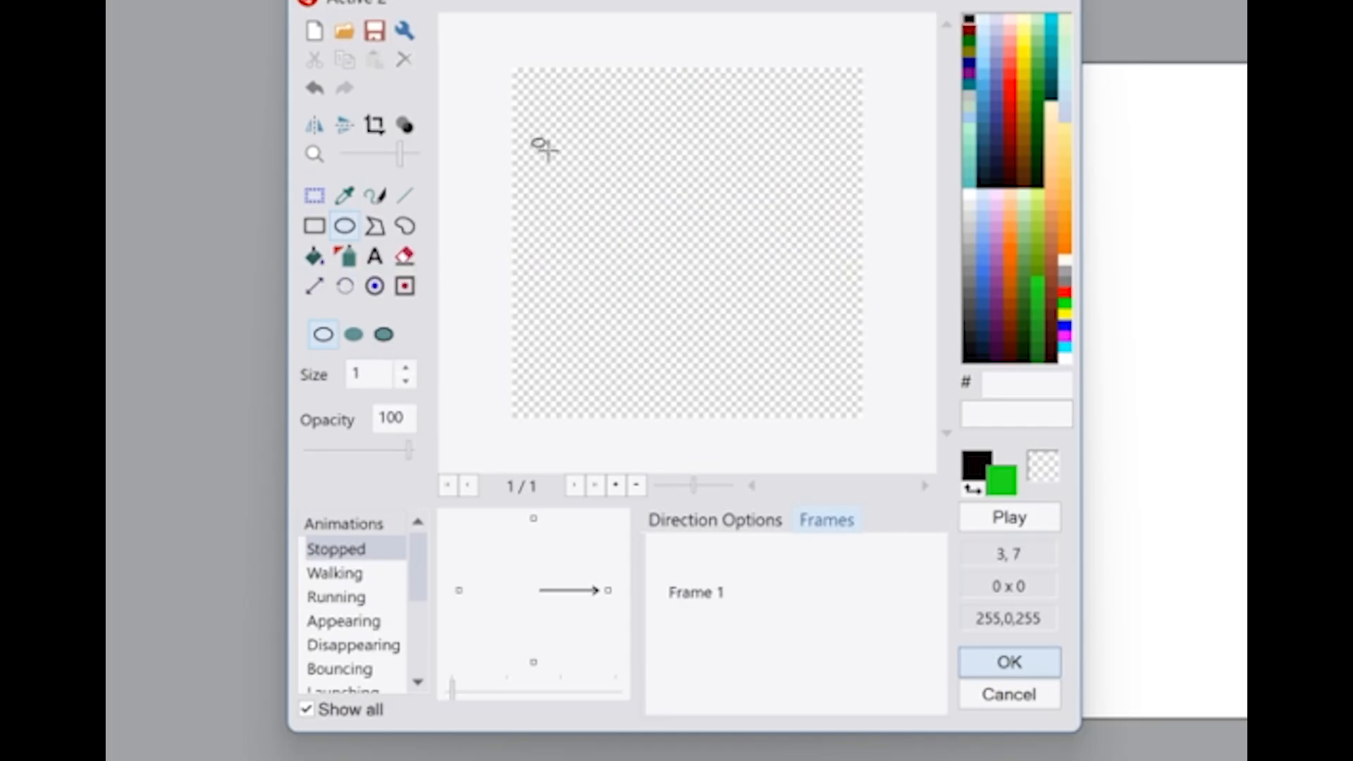
Draw a green circle outline spanning the sprite canvas and fill its inside with red (FE0000)
drag(535, 87, 871, 421)
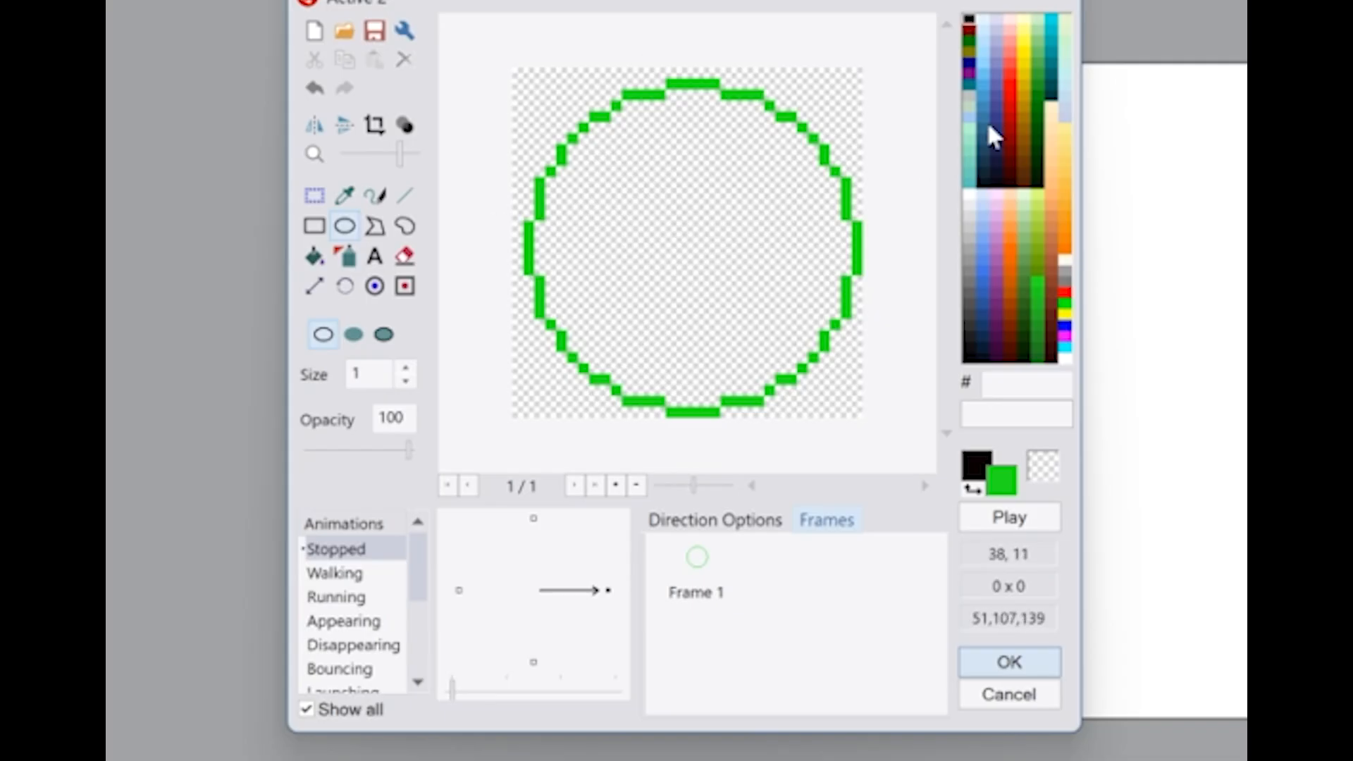
click(1010, 85)
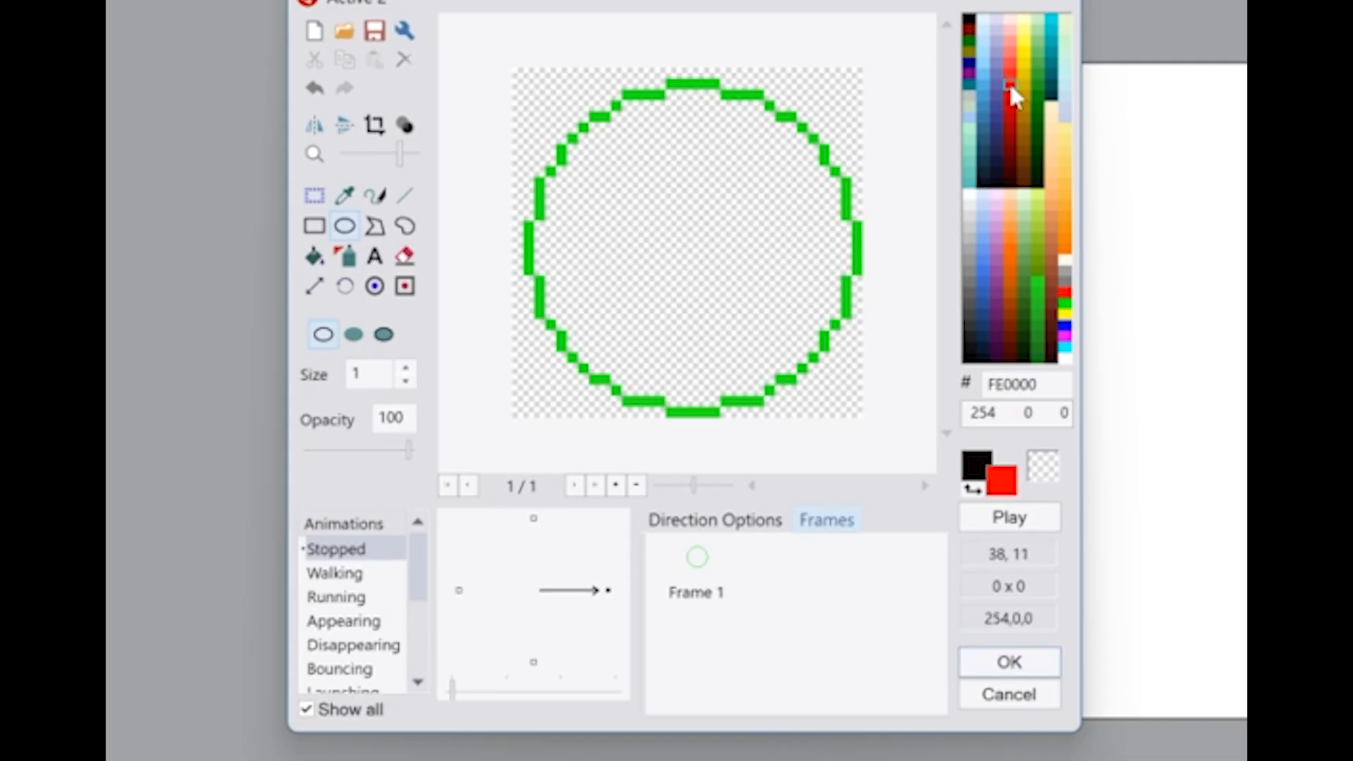
click(314, 259)
click(677, 213)
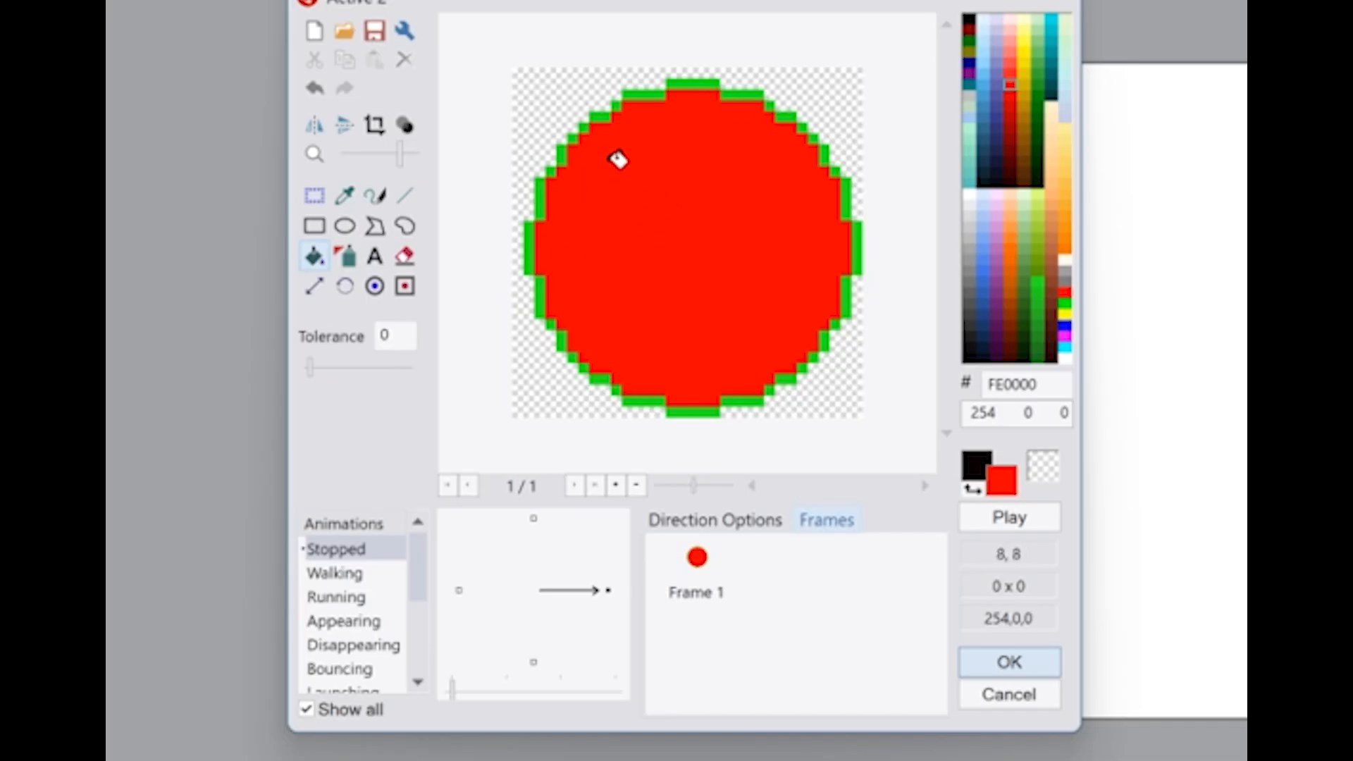
click(1022, 666)
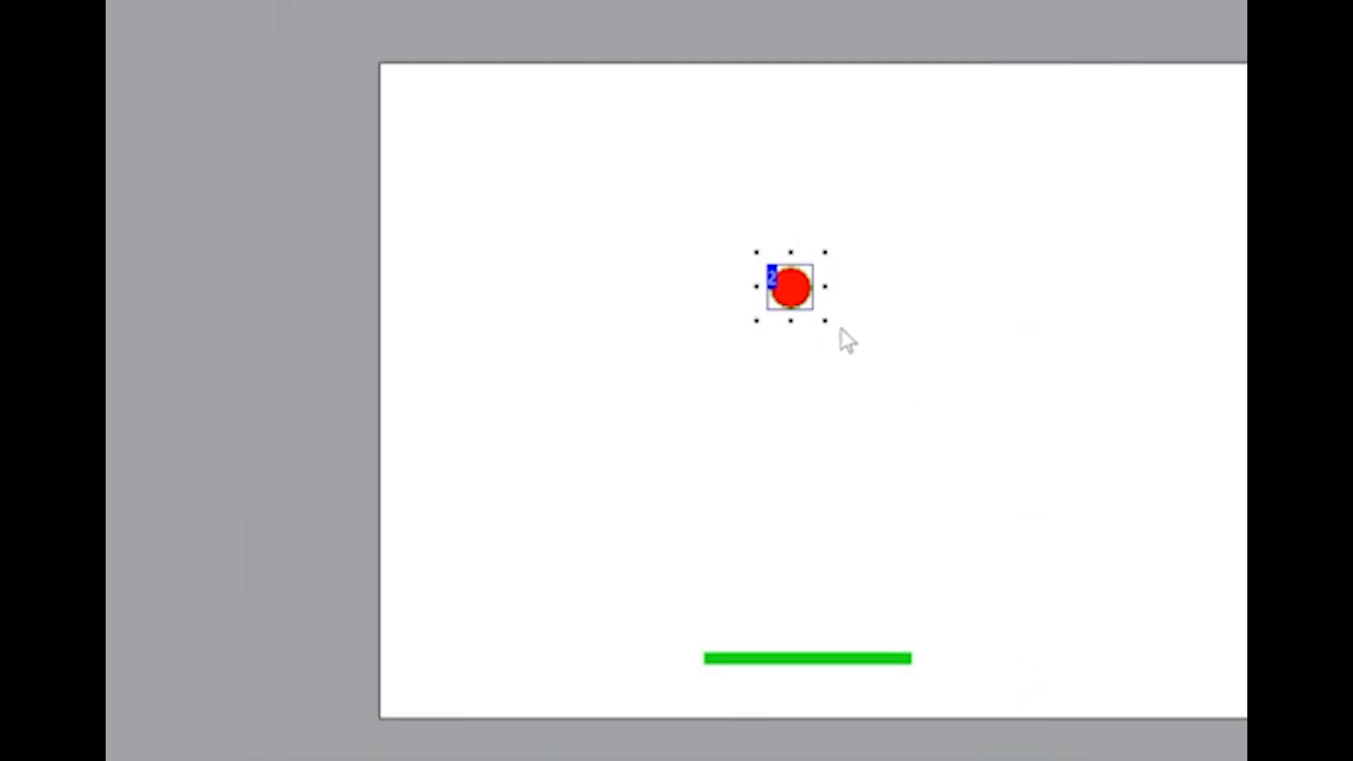
Shrink the red ball slightly in the frame, keeping it round
drag(825, 323, 810, 310)
click(861, 353)
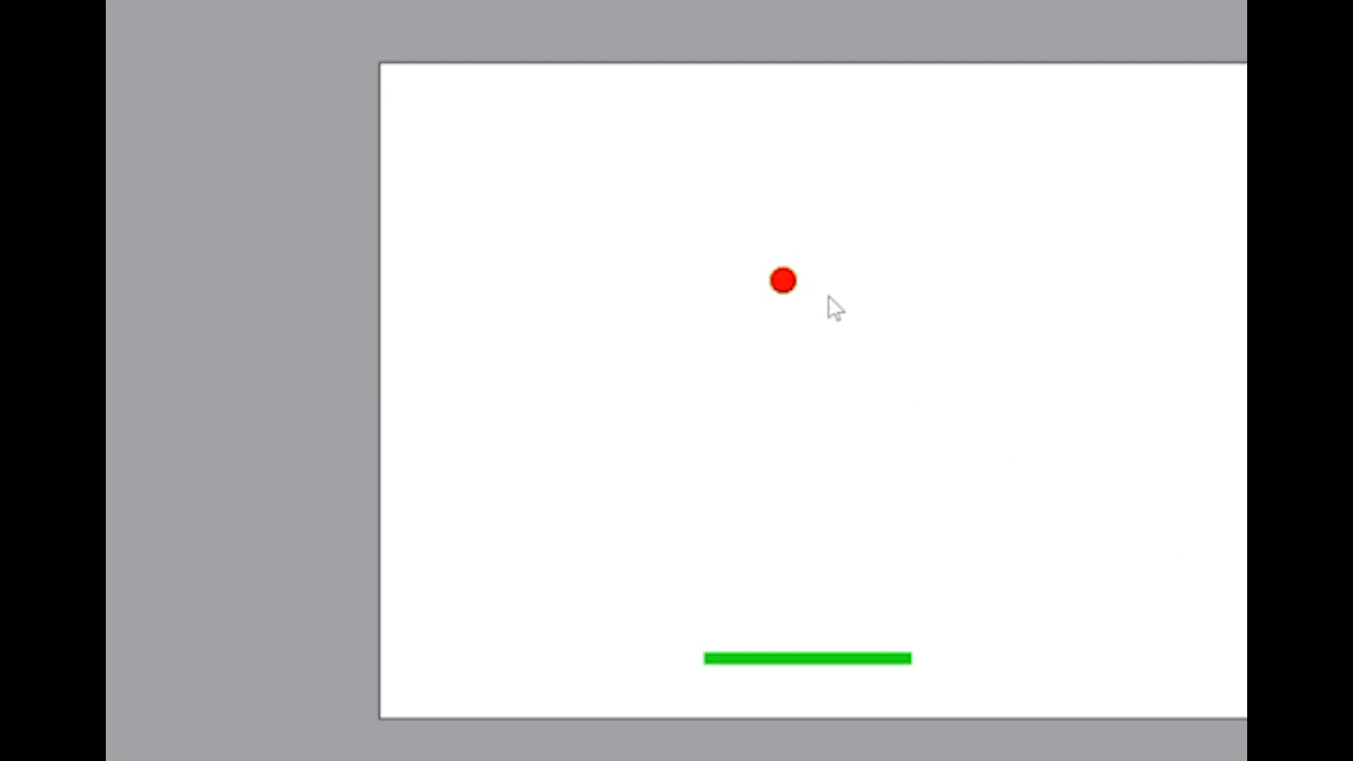
double_click(779, 288)
Run the application, test moving the green paddle left and right, and close the test window
key(F8)
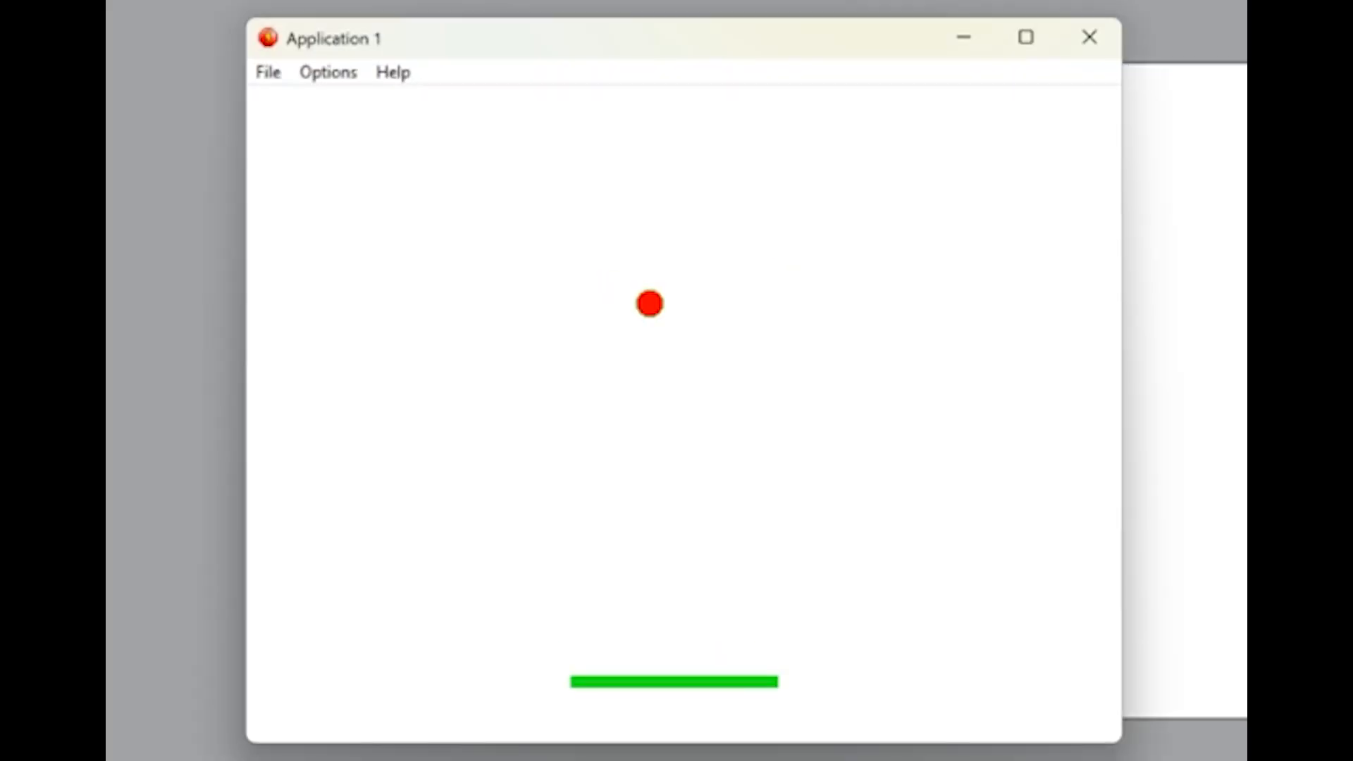
key(Left)
key(Right)
key(Left)
key(Left)
key(Right)
click(1090, 38)
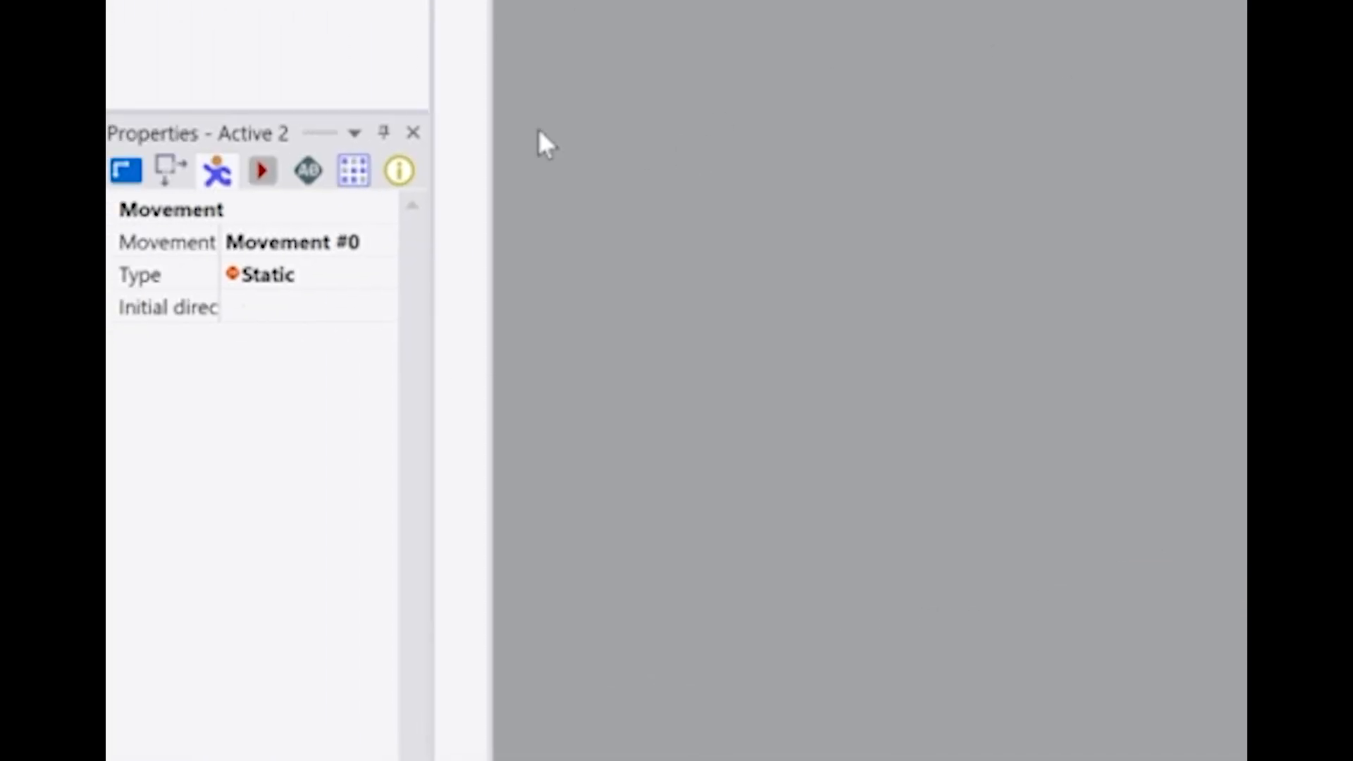
Set the red ball's movement type to Bouncing Ball
click(214, 182)
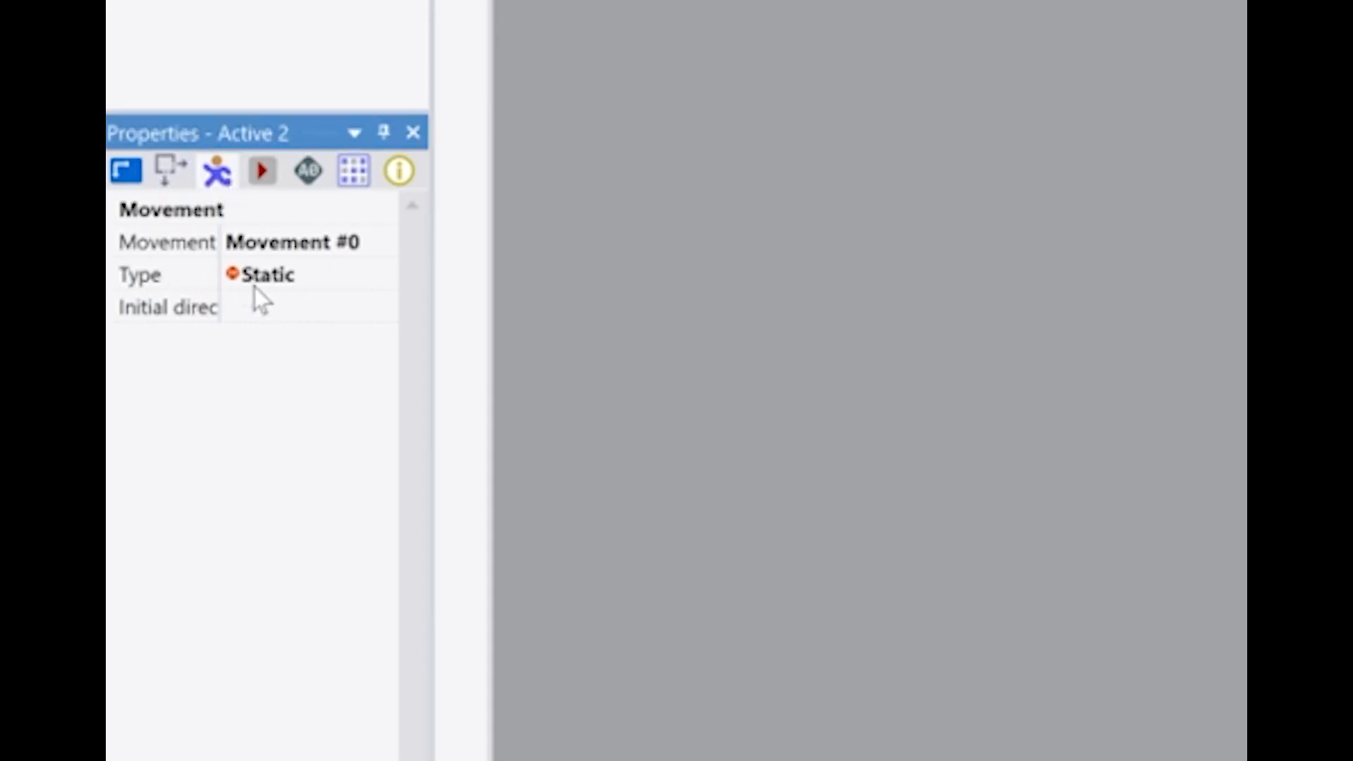
click(277, 288)
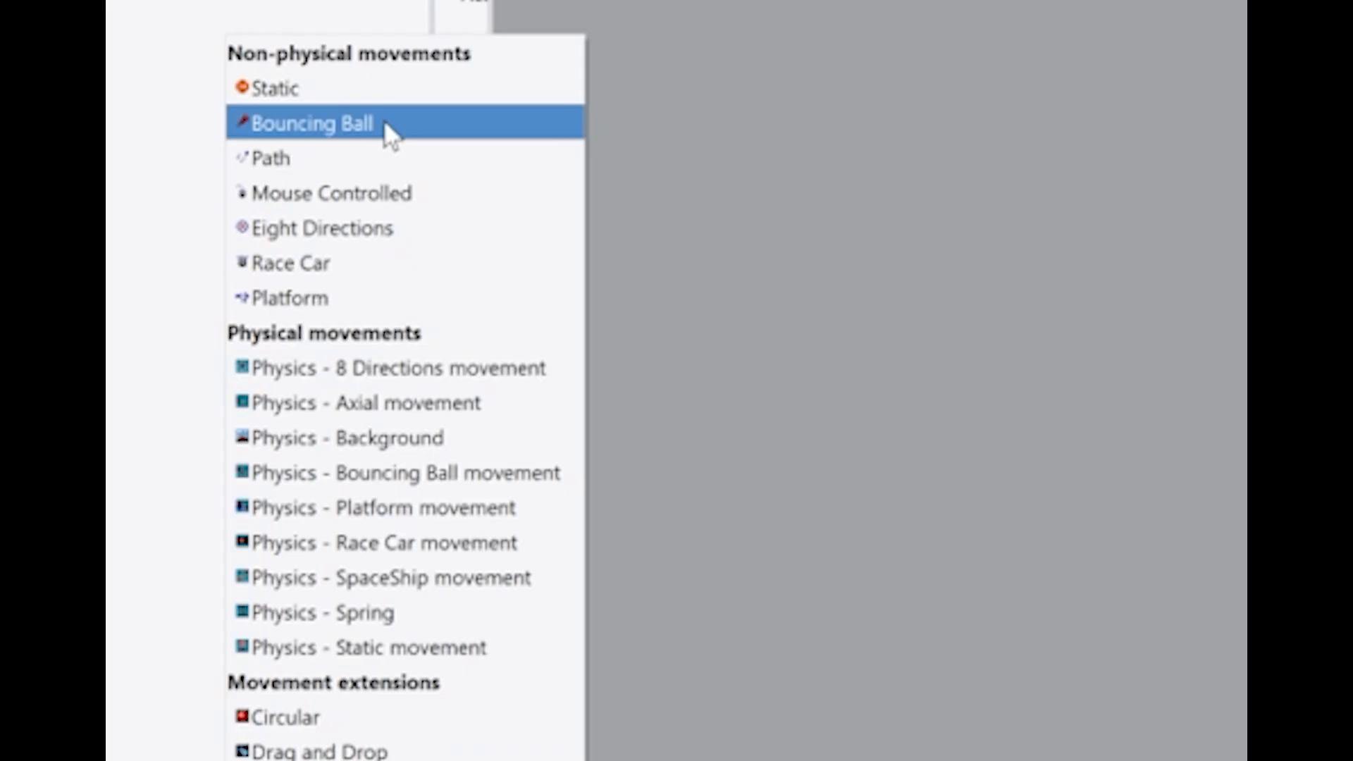
click(383, 127)
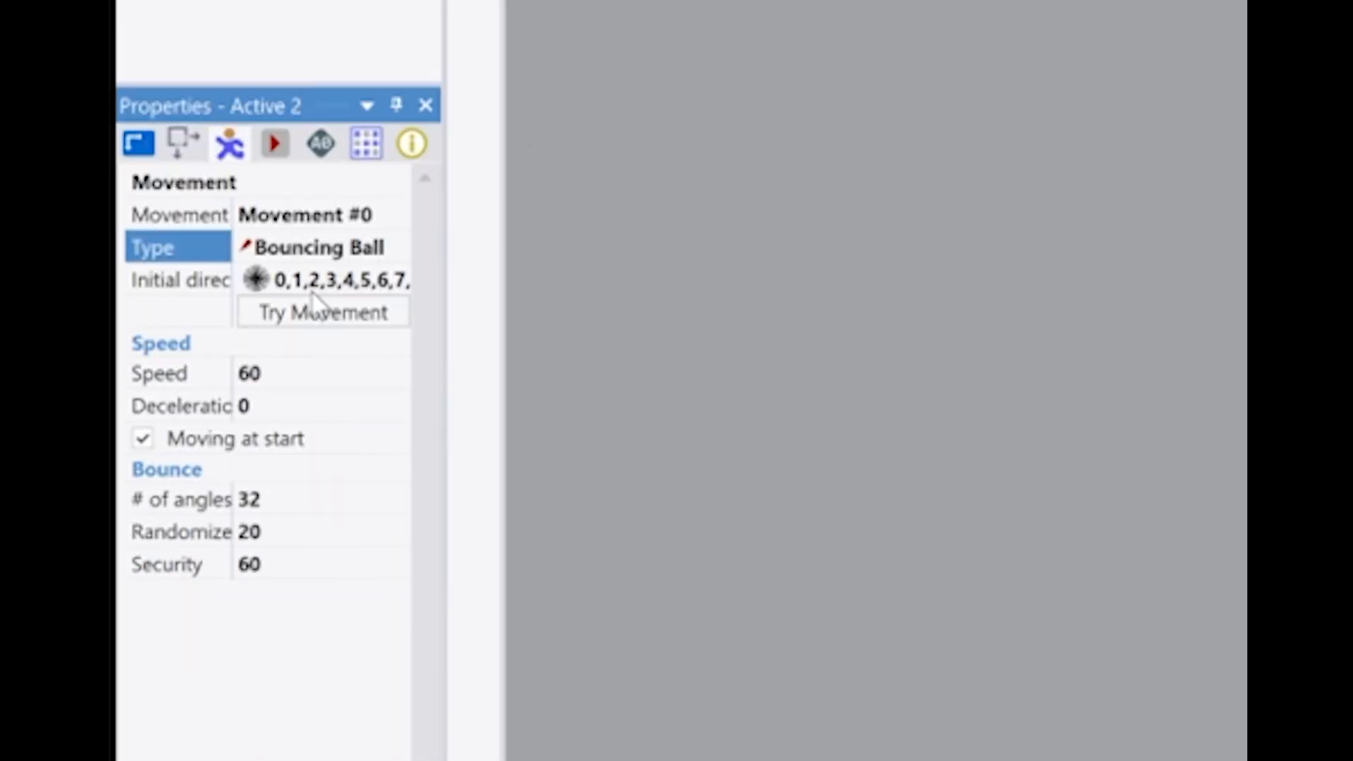
Remove all upward-pointing directions from the ball's initial directions, keeping the horizontal and downward ones
click(256, 282)
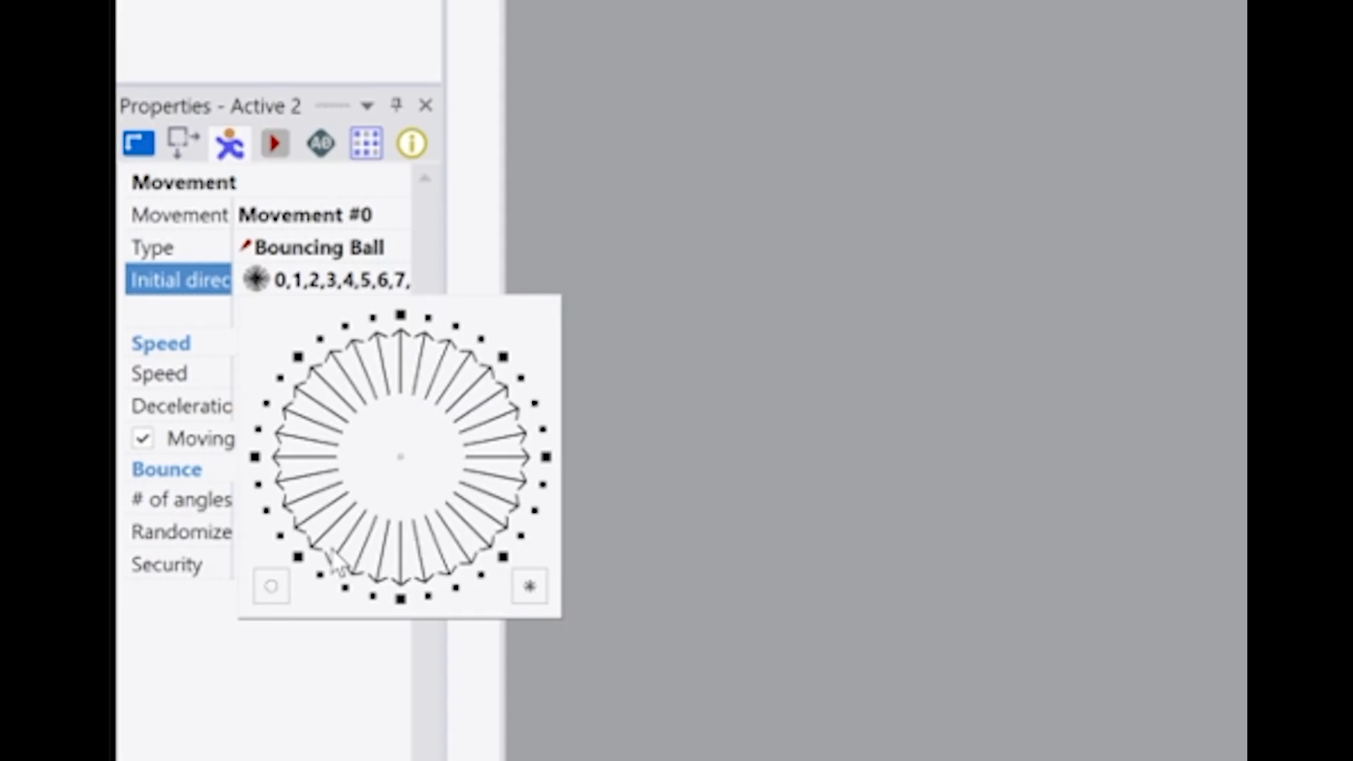
click(258, 428)
click(266, 404)
click(279, 378)
click(298, 357)
click(319, 339)
click(345, 326)
click(372, 318)
click(401, 315)
click(428, 318)
click(456, 326)
click(481, 339)
click(503, 357)
click(521, 378)
click(535, 404)
click(524, 378)
click(523, 378)
click(534, 403)
click(543, 429)
click(534, 403)
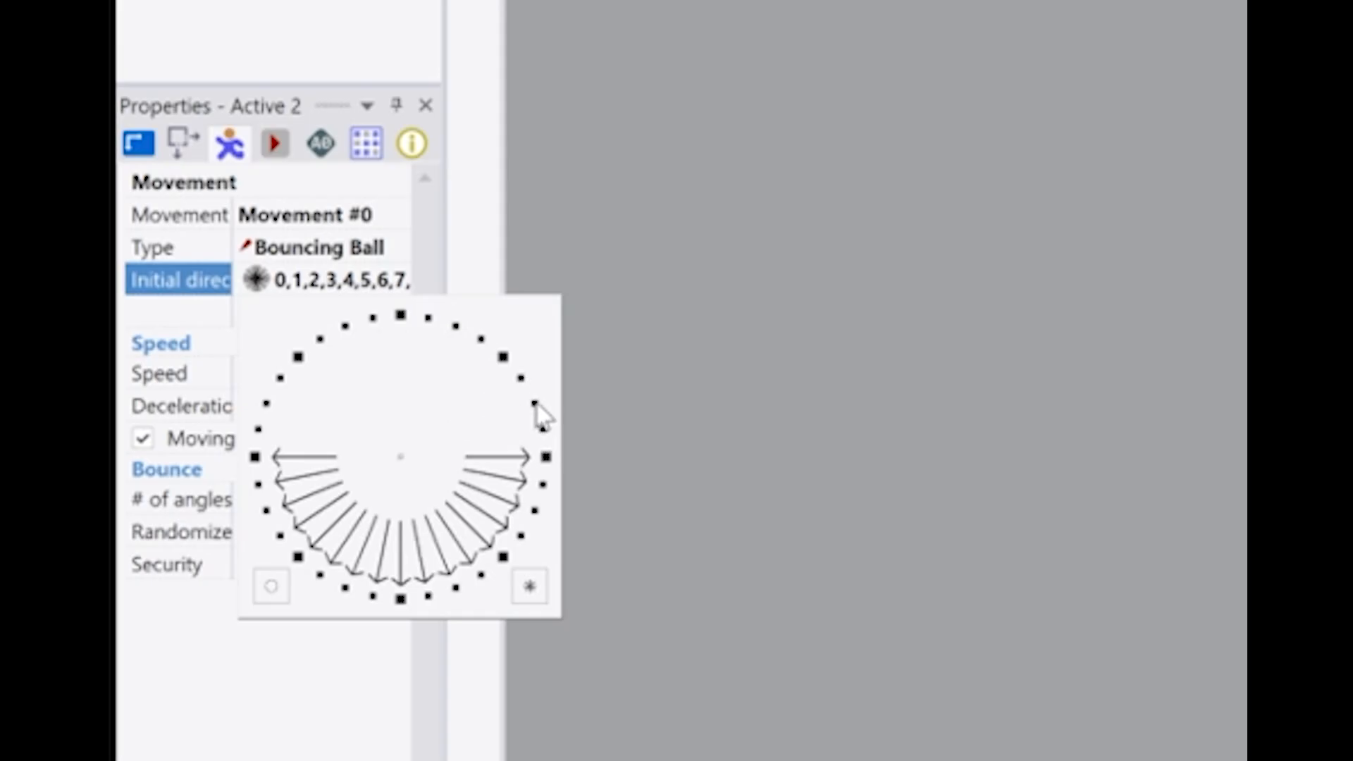
Remove the horizontal and shallow initial directions, leaving only the nine downward ones between the two lower diagonals
click(544, 455)
click(543, 484)
click(535, 510)
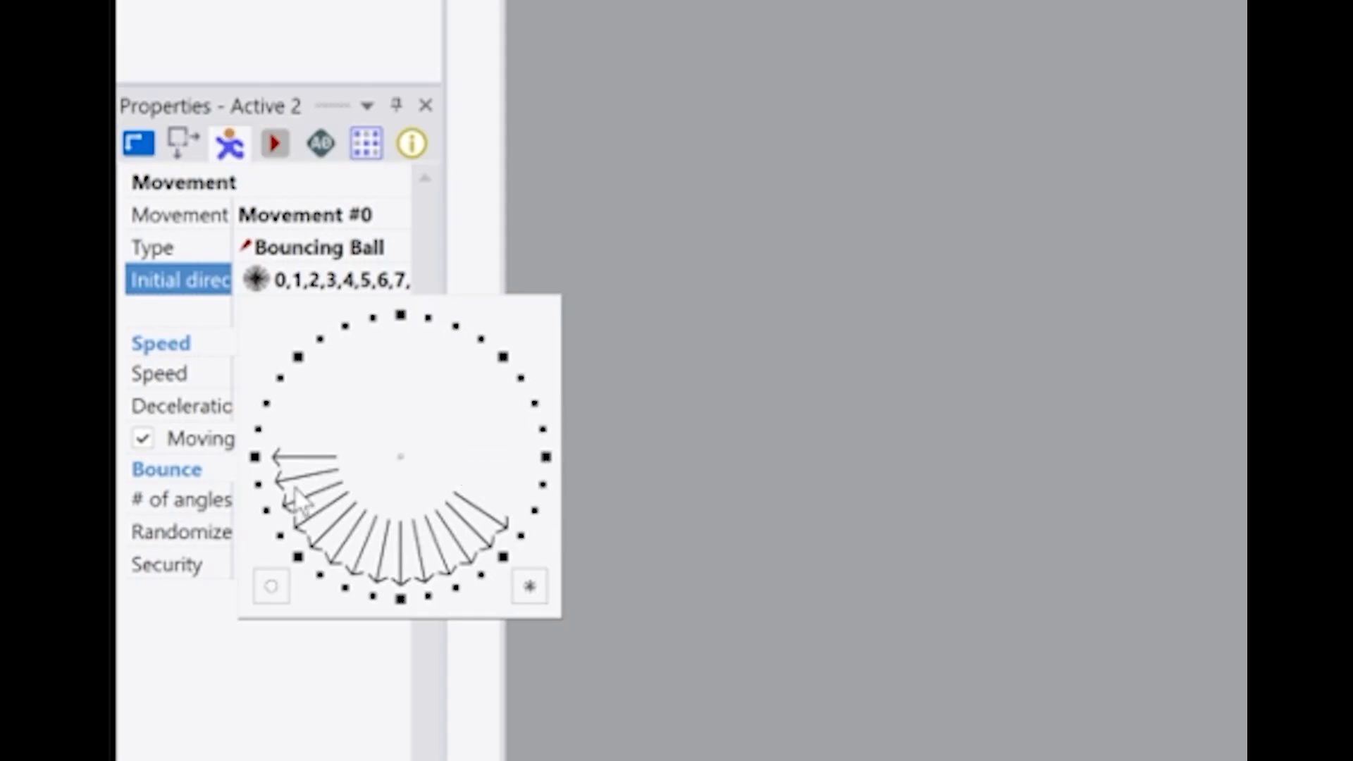
click(255, 457)
click(258, 484)
click(267, 510)
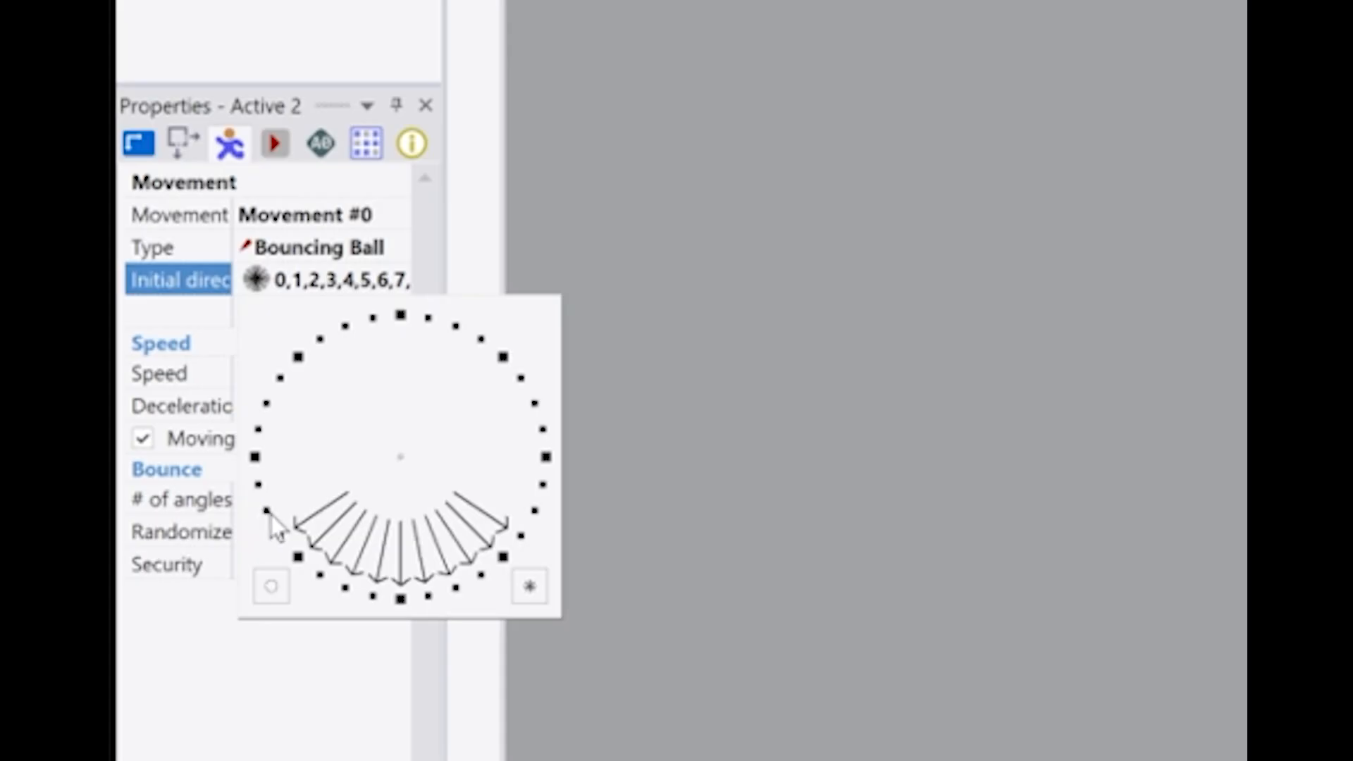
click(280, 535)
click(521, 536)
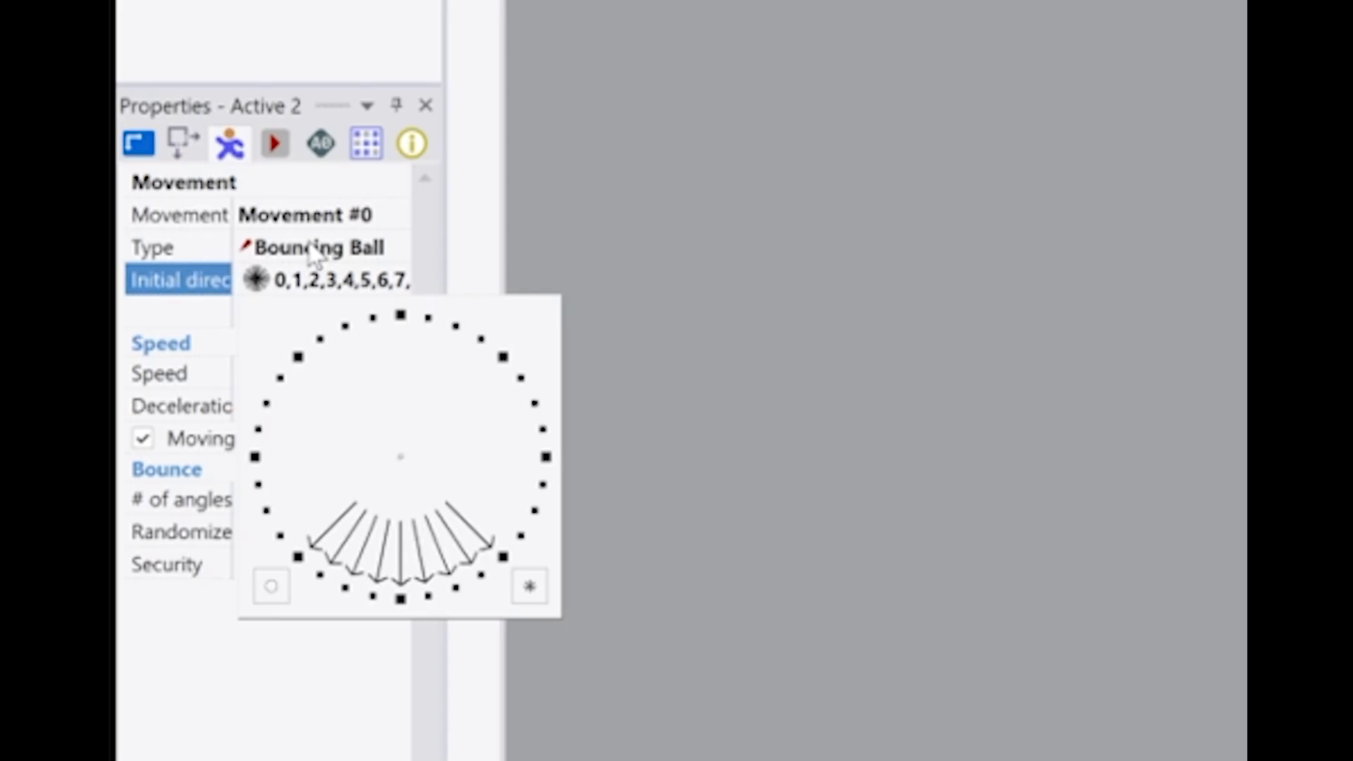
key(Return)
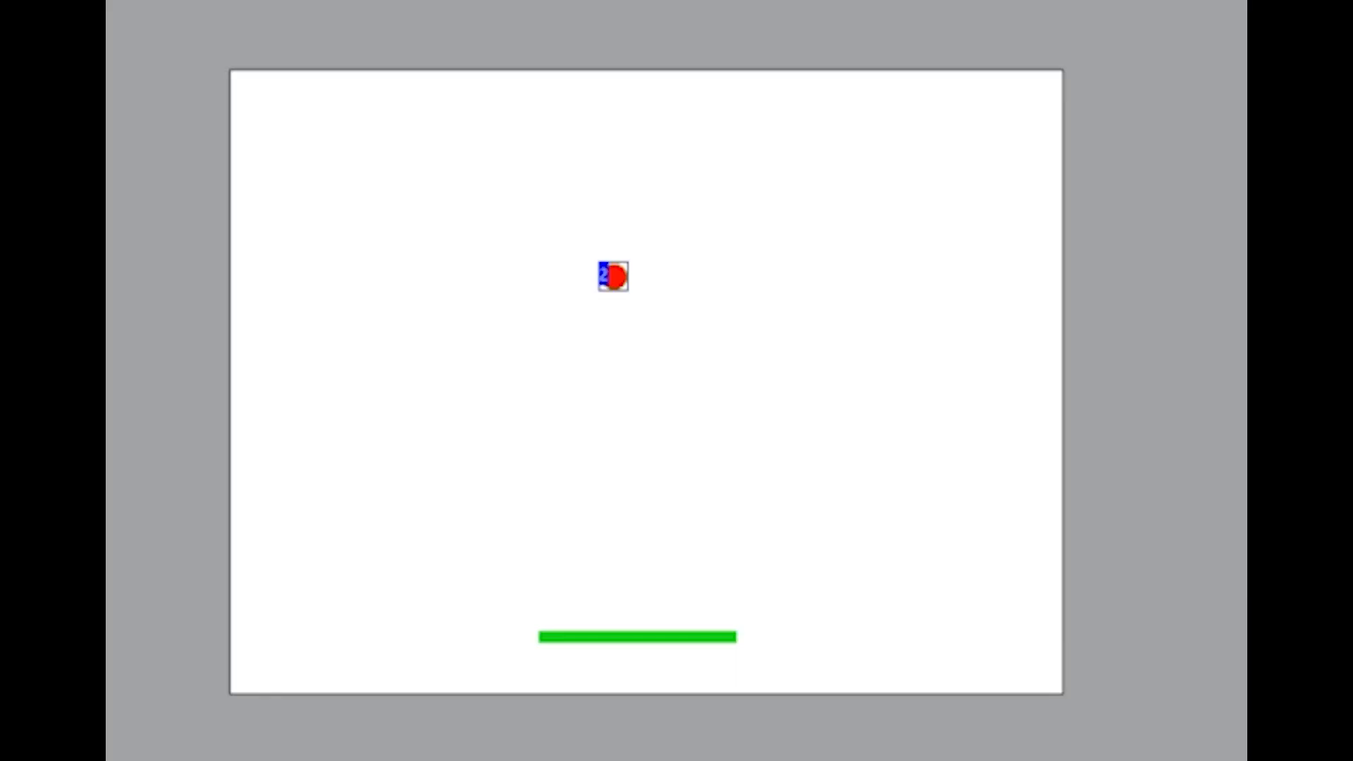
Run the application twice to check the ball's starting movement, closing the test window each time
key(F8)
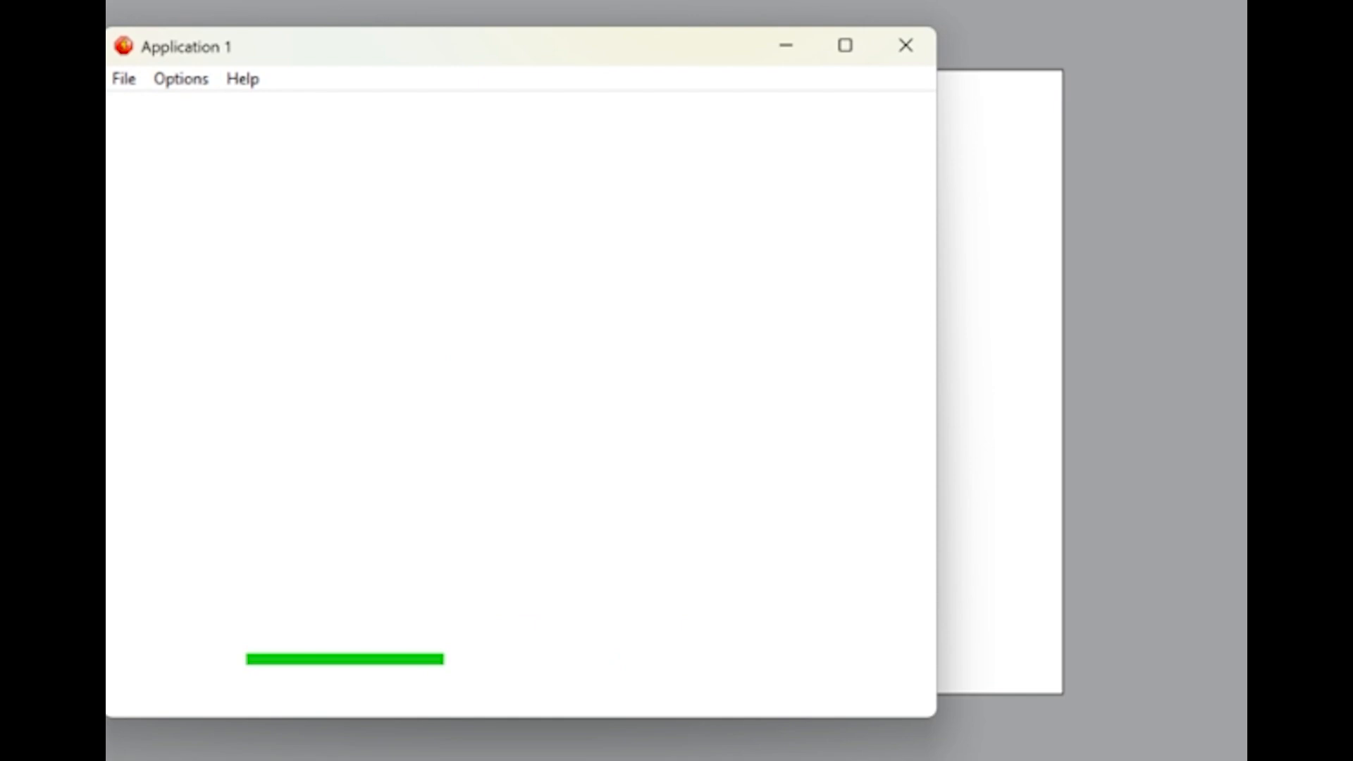
click(906, 45)
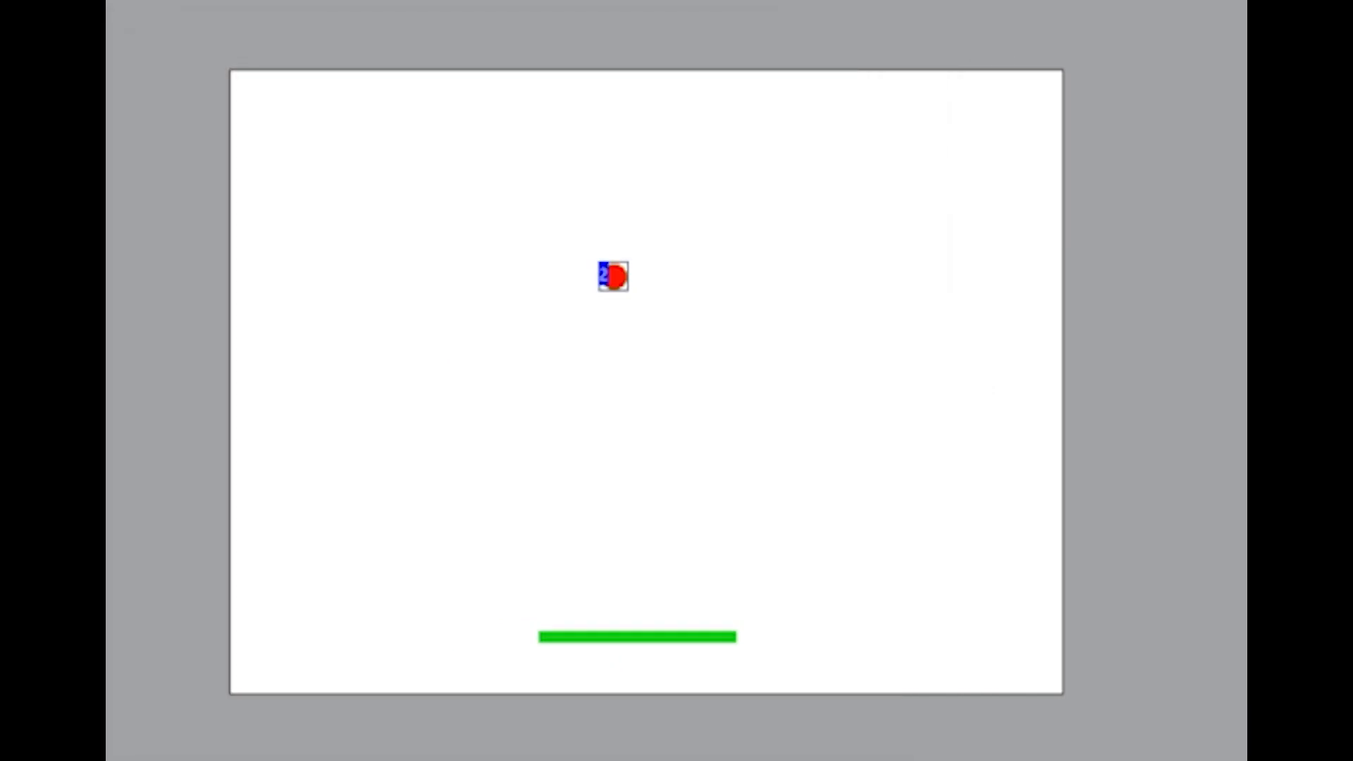
key(F8)
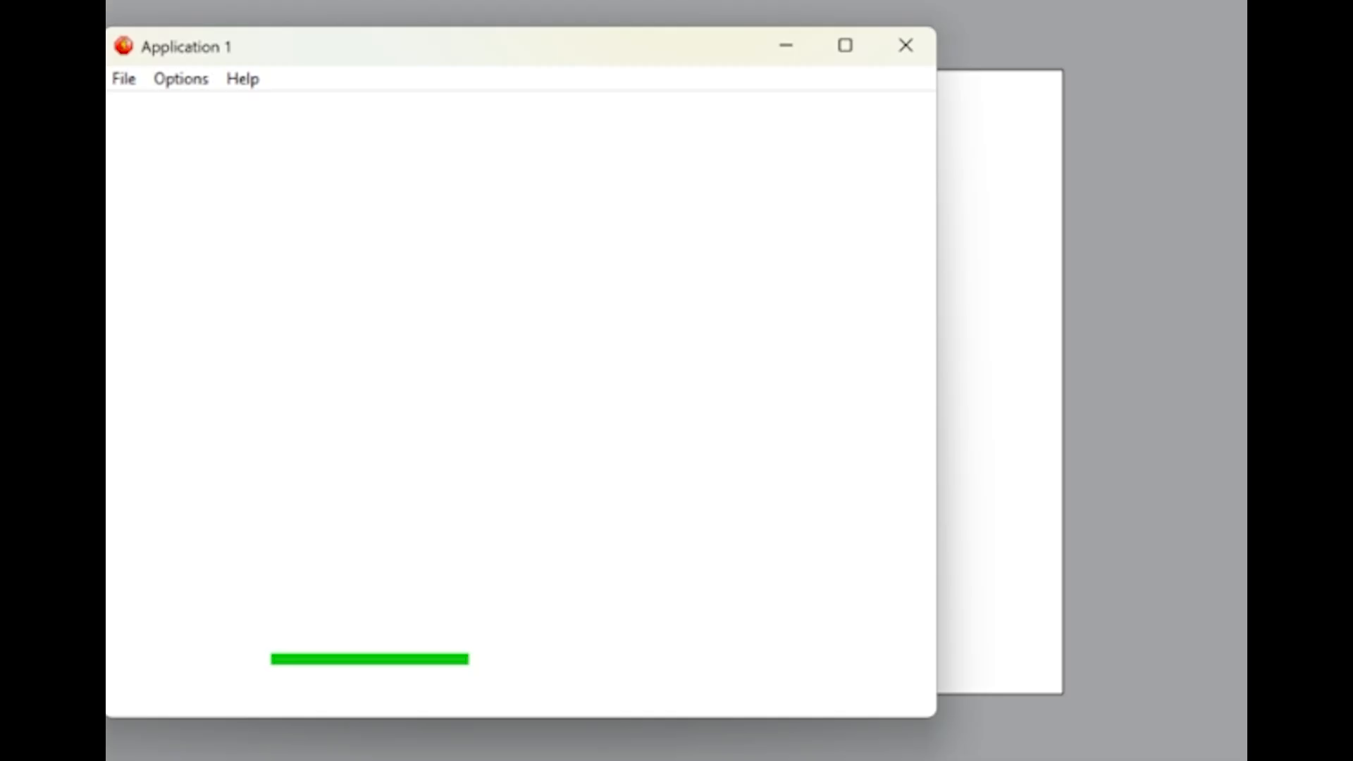
click(910, 48)
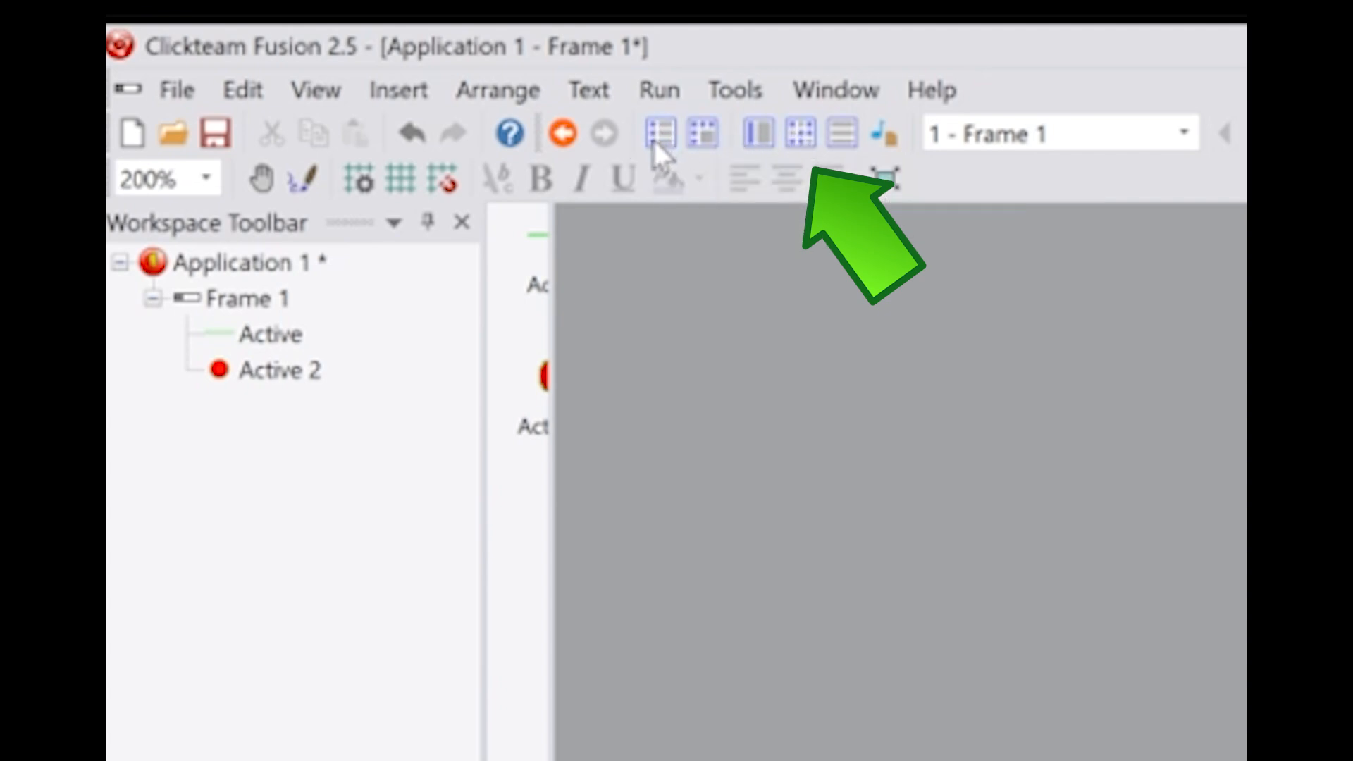
Add an event condition in the Event Editor for a collision between the red ball (Active 2) and the green paddle (Active)
click(792, 132)
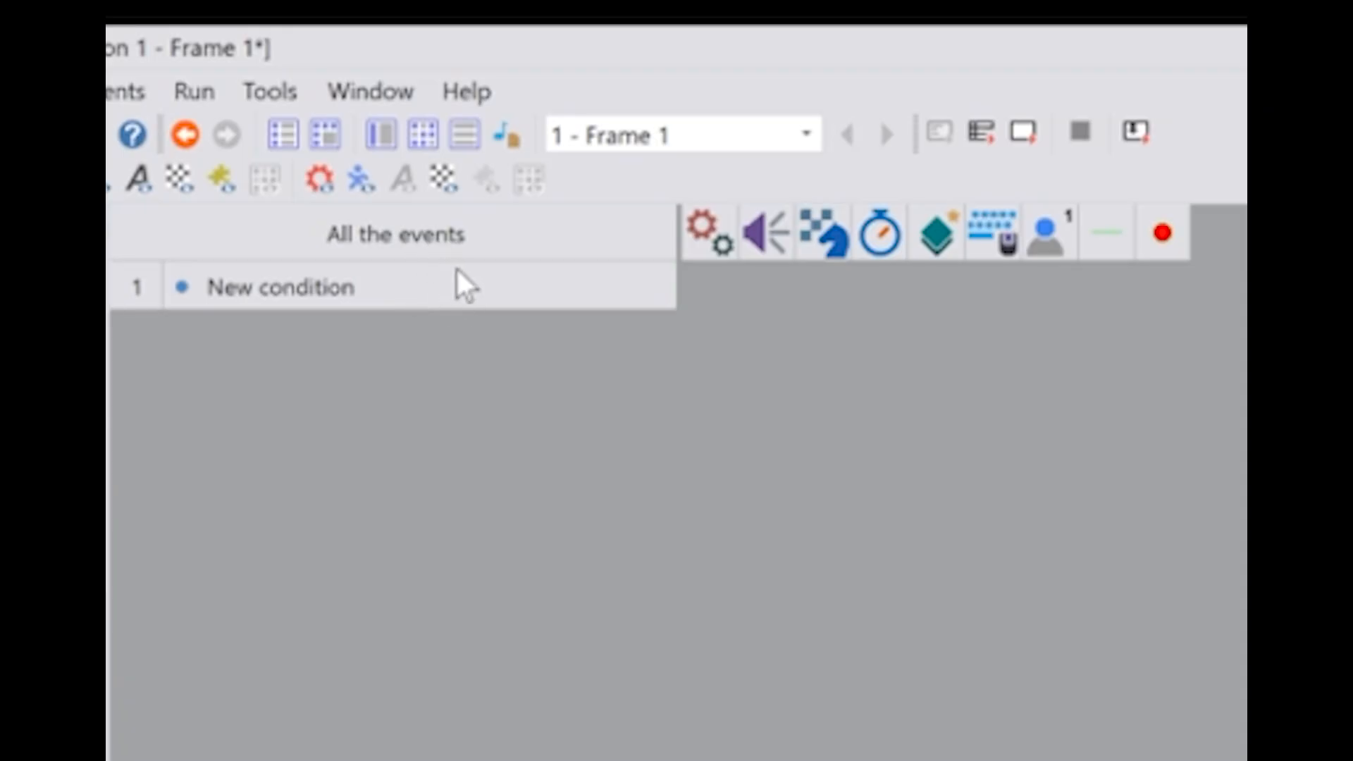
click(351, 285)
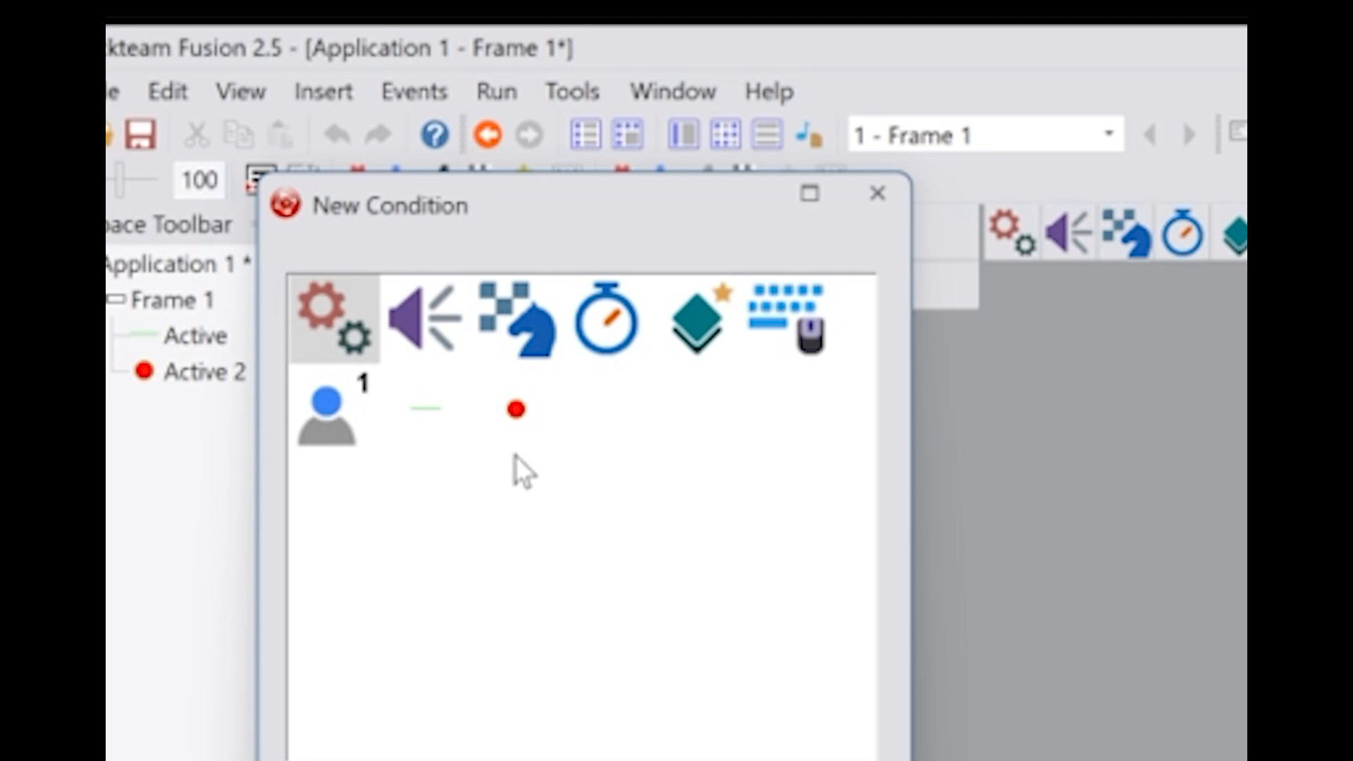
click(520, 411)
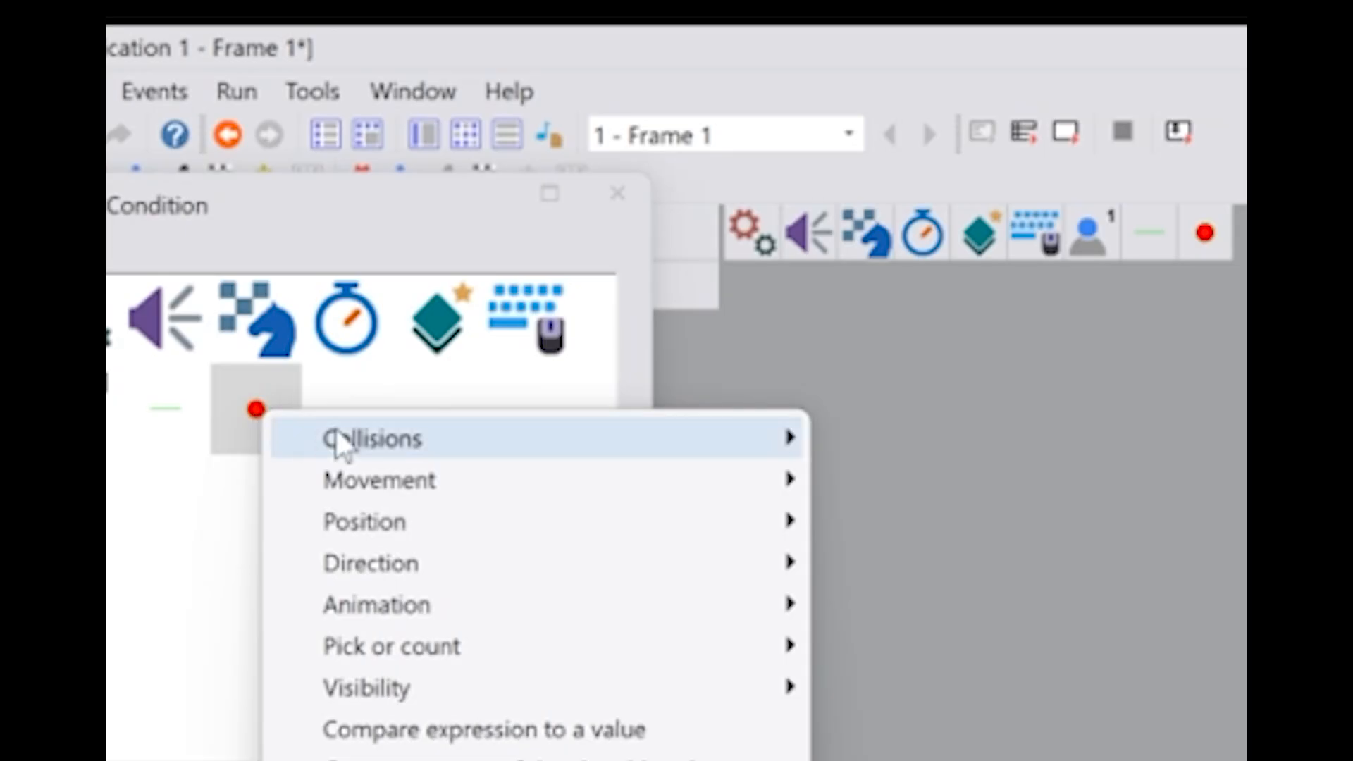
mouse_move(338, 446)
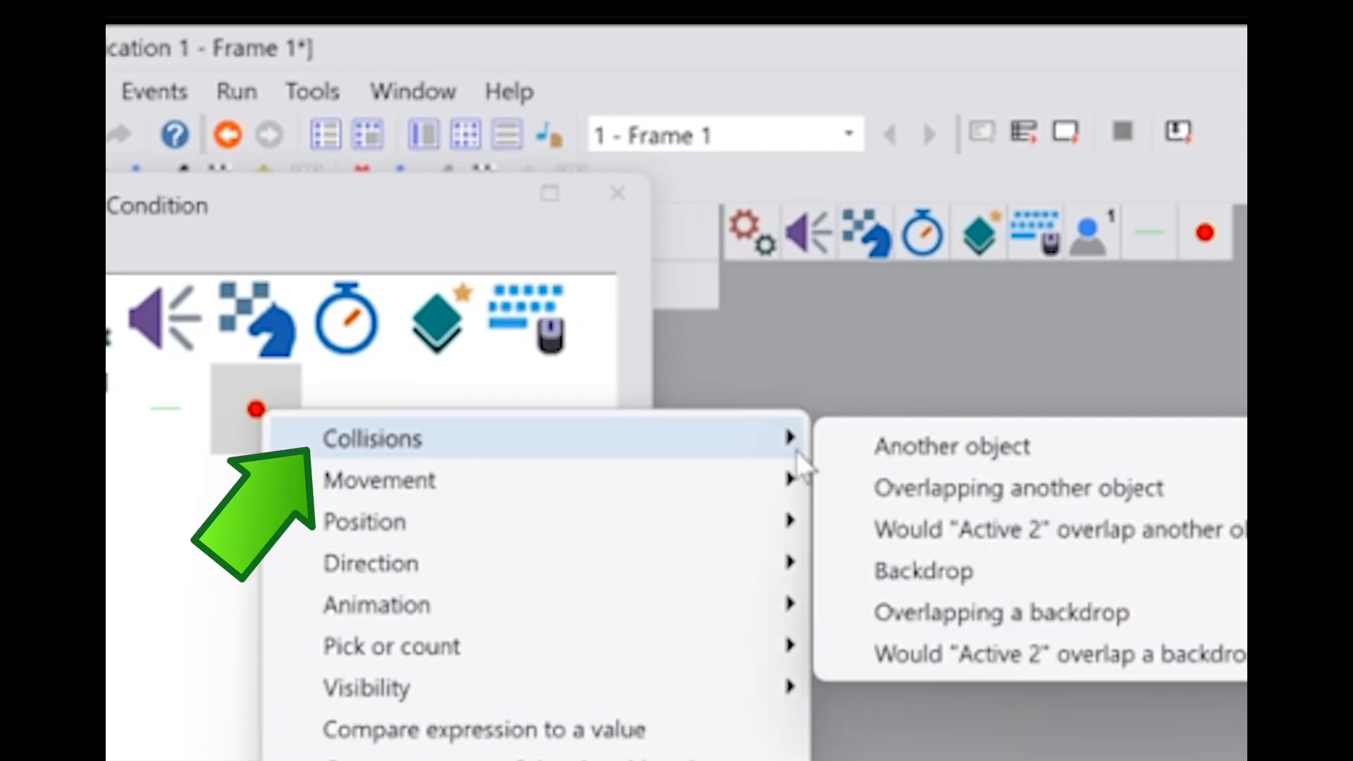
click(901, 445)
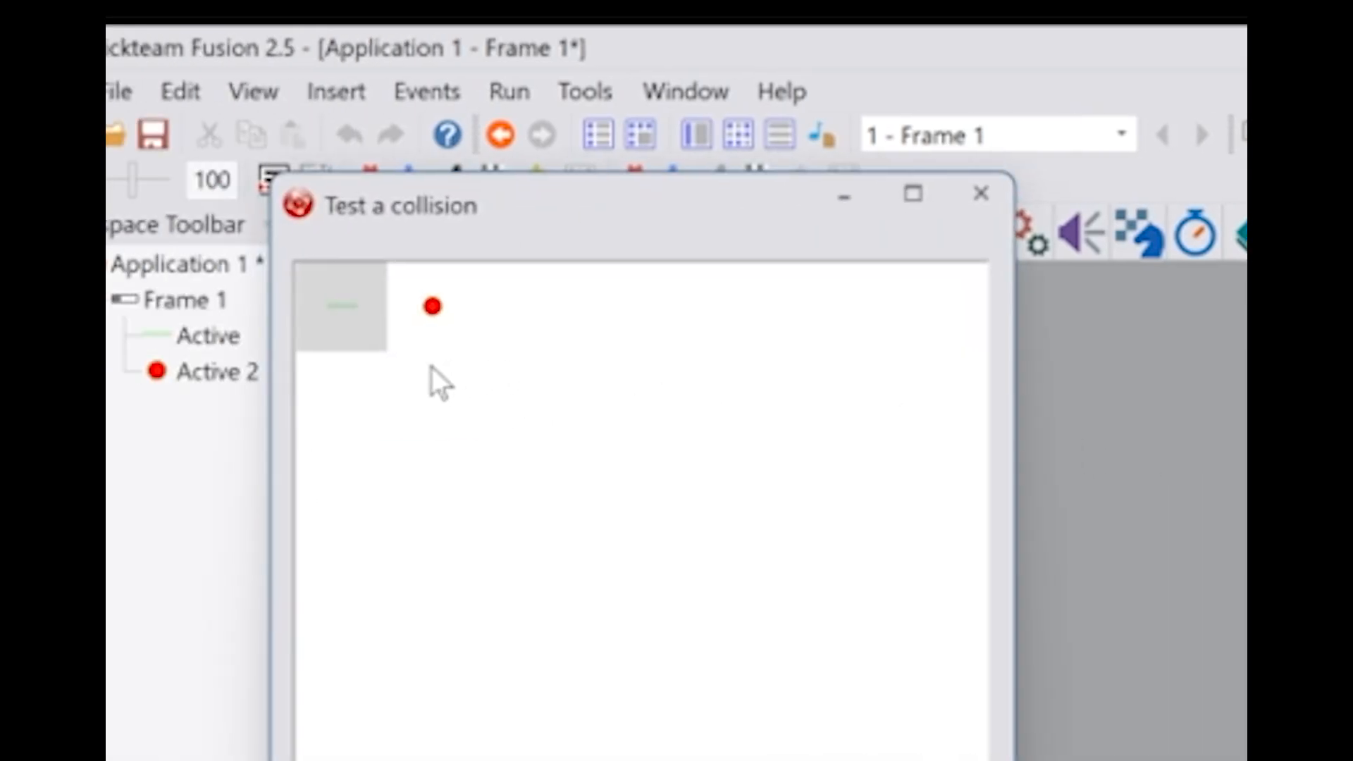
click(341, 306)
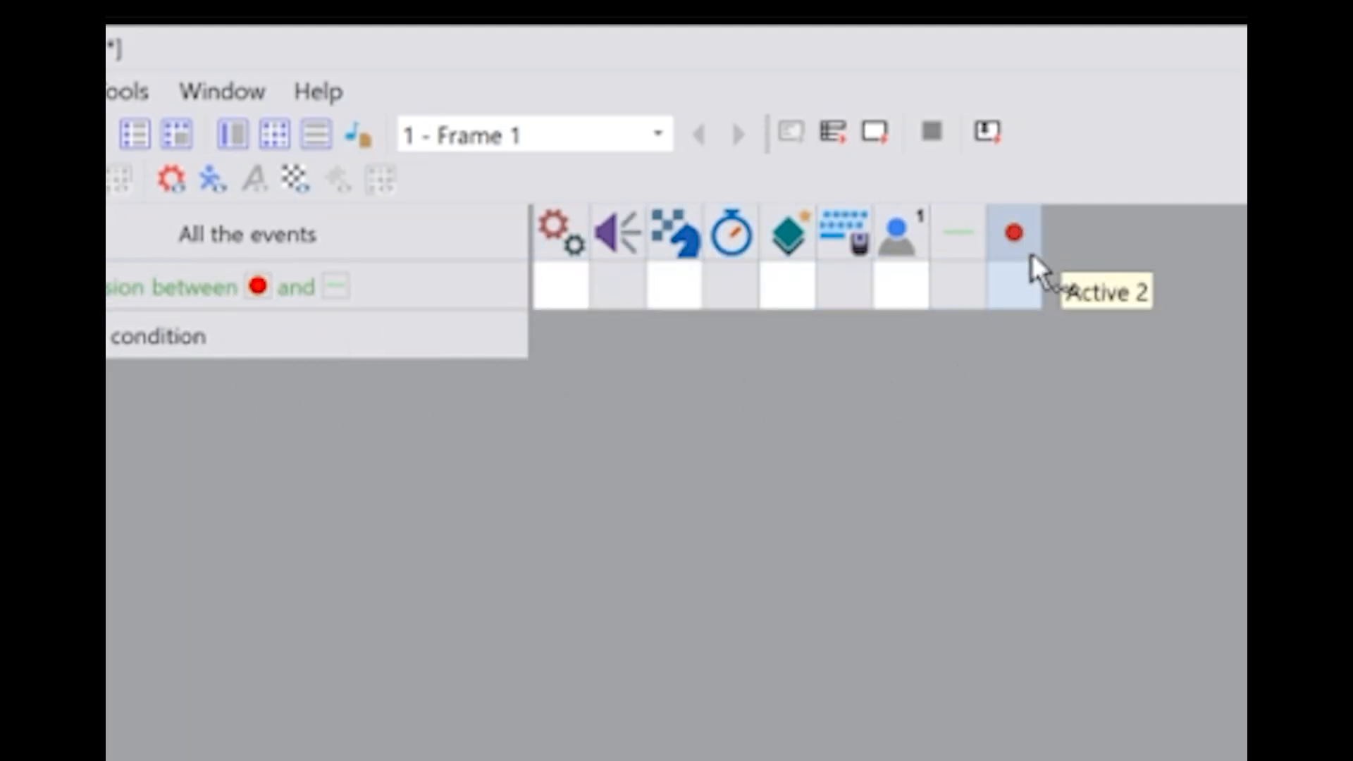
Add a Bounce movement action for the red ball to the collision event
click(1008, 284)
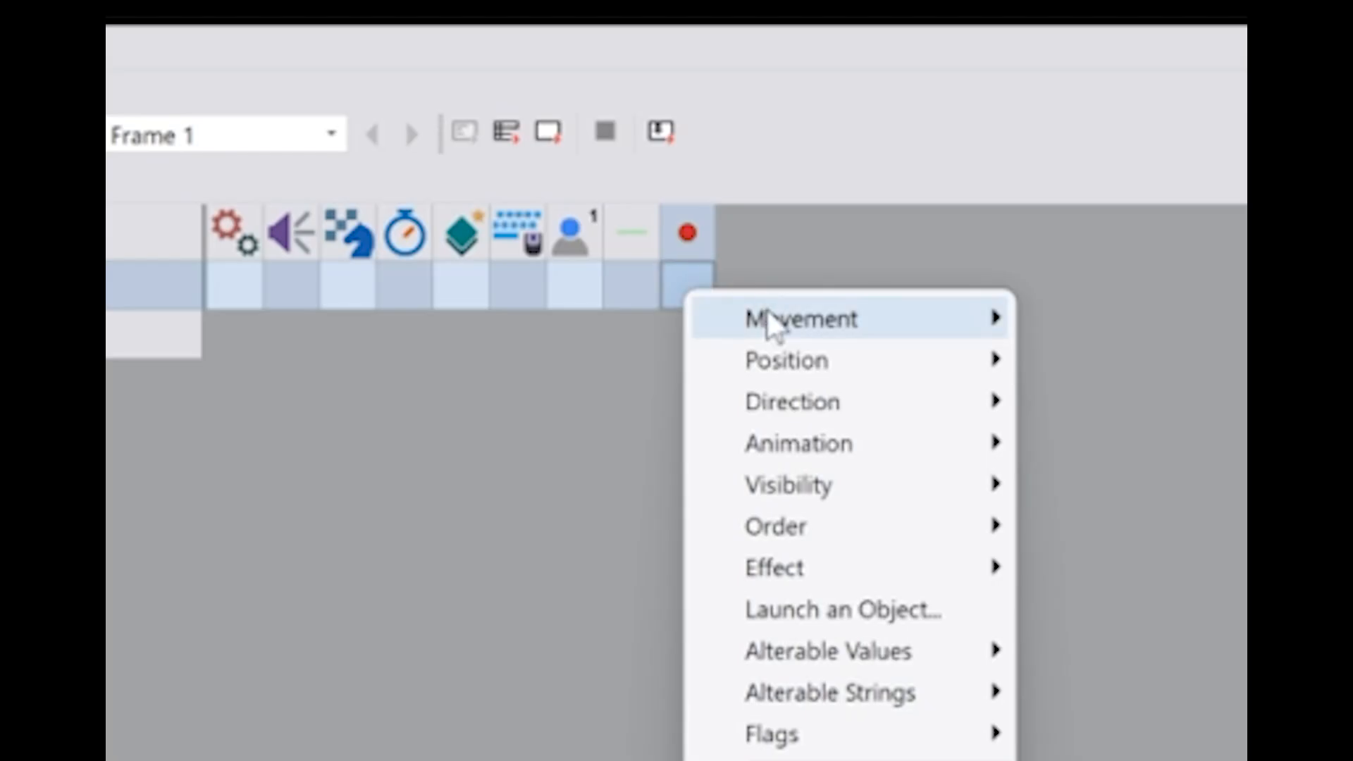
mouse_move(769, 312)
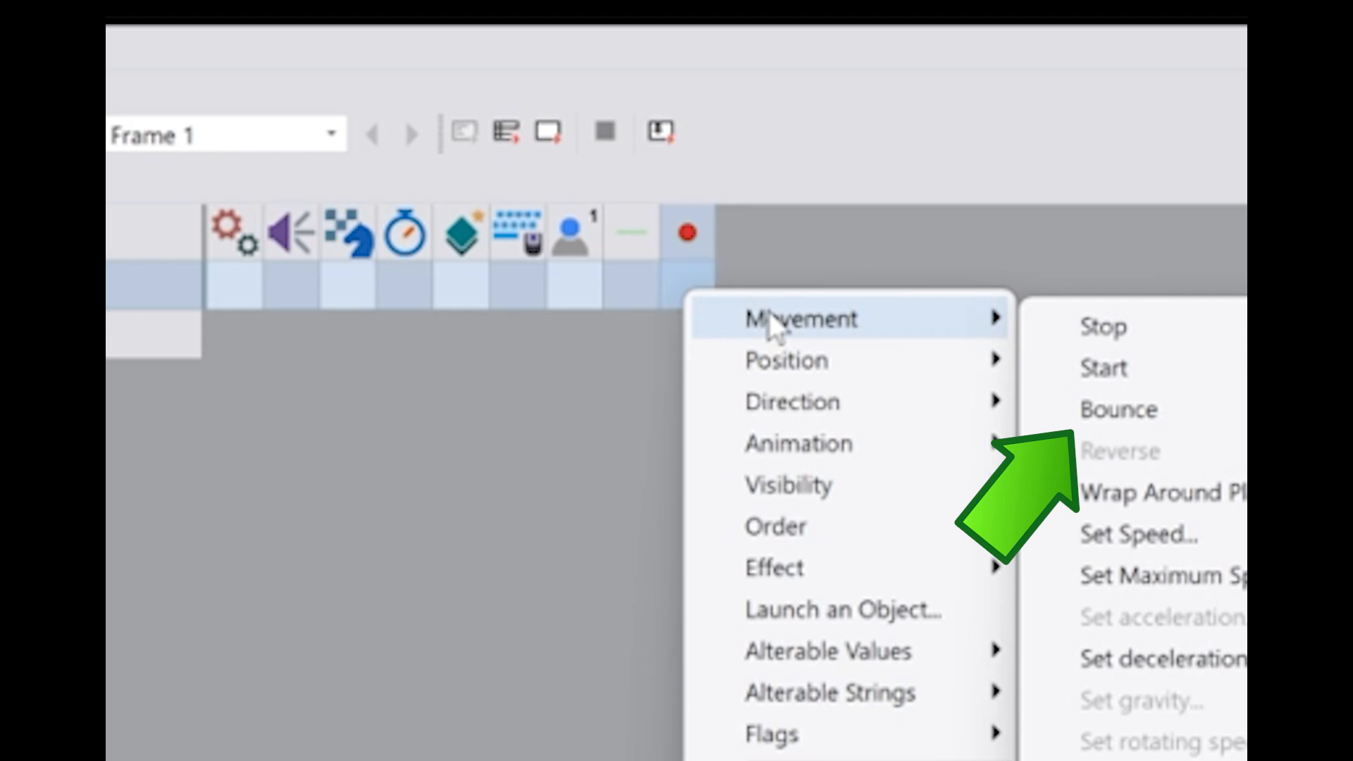
click(1127, 407)
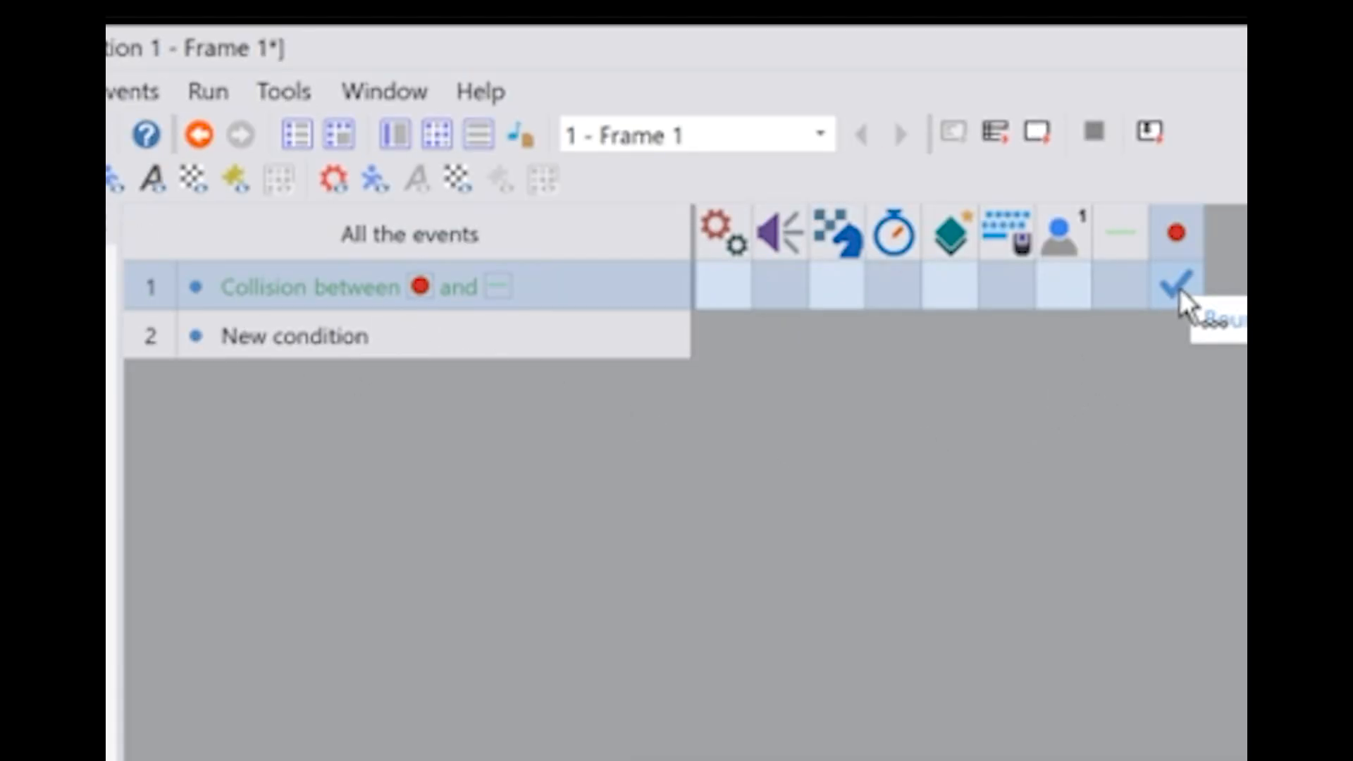
Run the frame to test the ball bouncing off the paddle, and close the test window
click(209, 93)
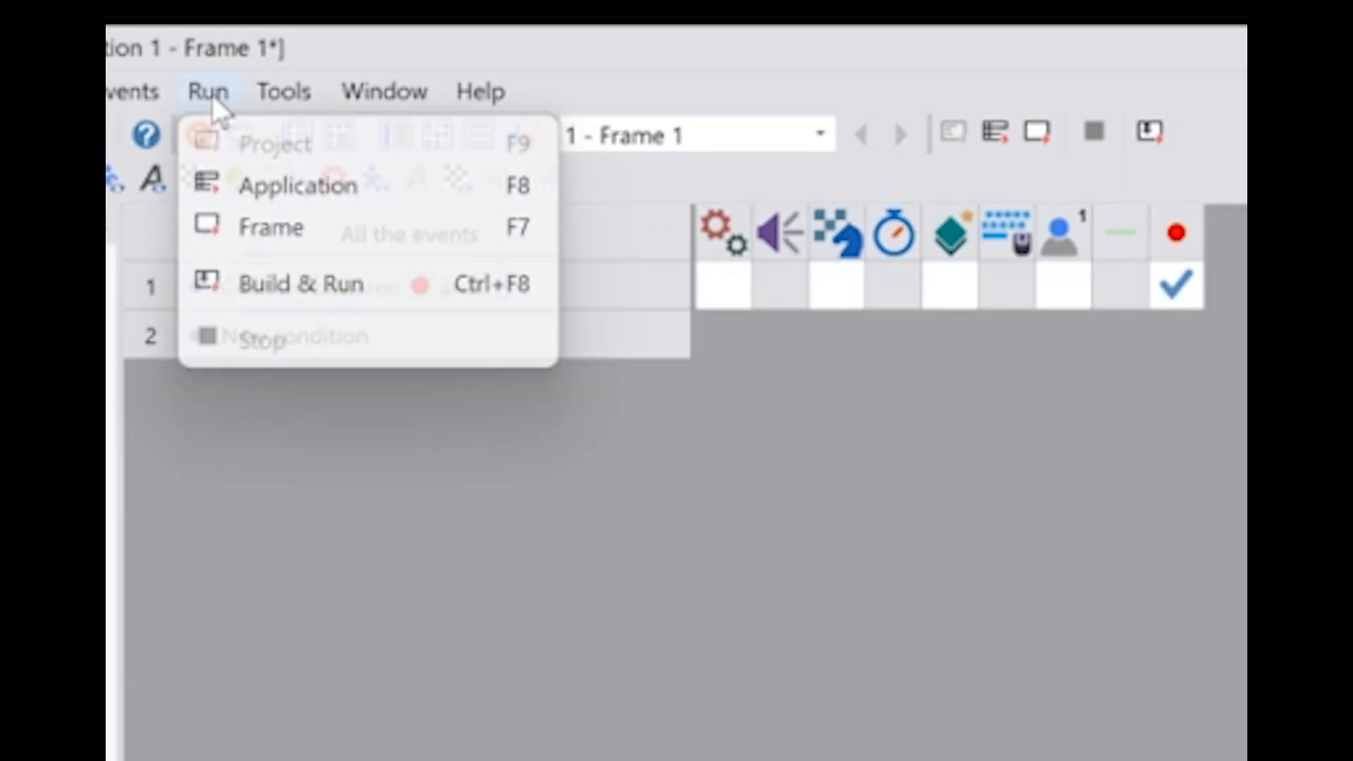
click(244, 229)
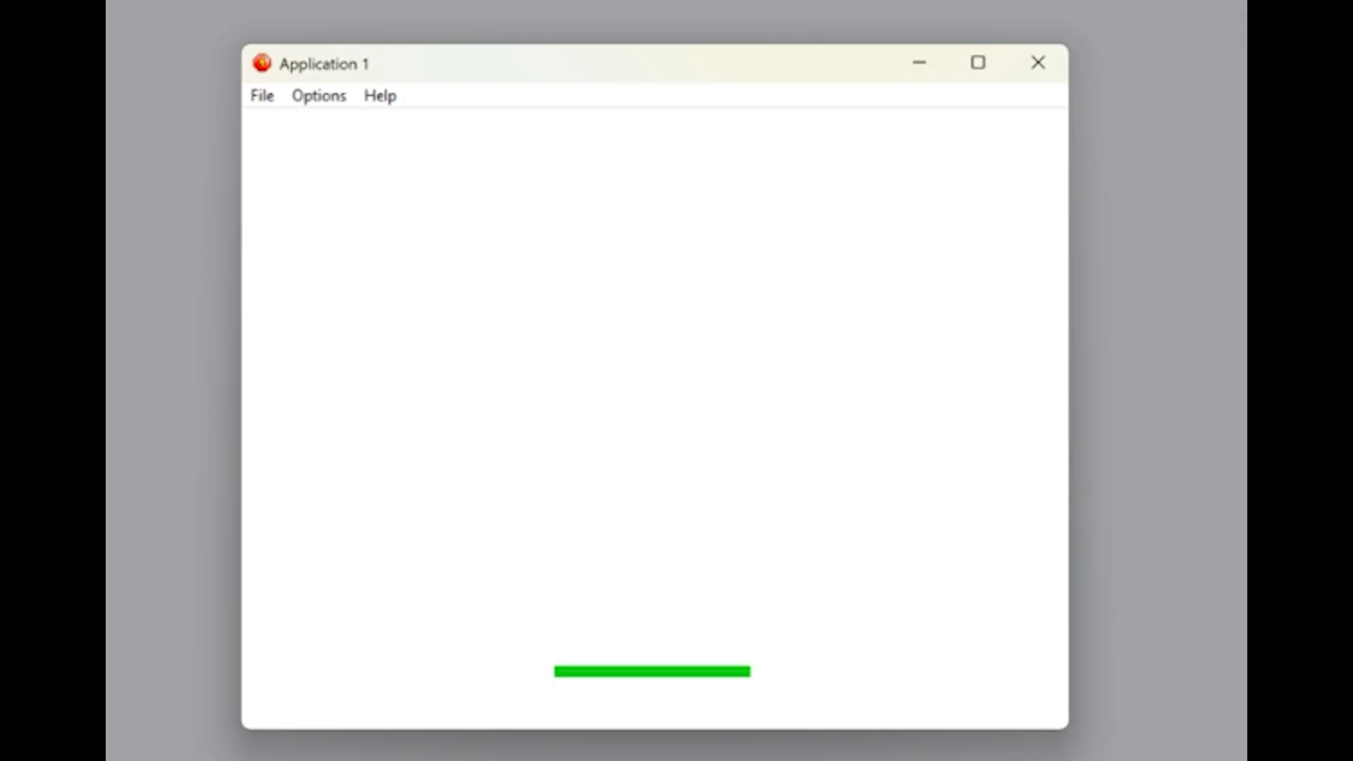
click(1035, 71)
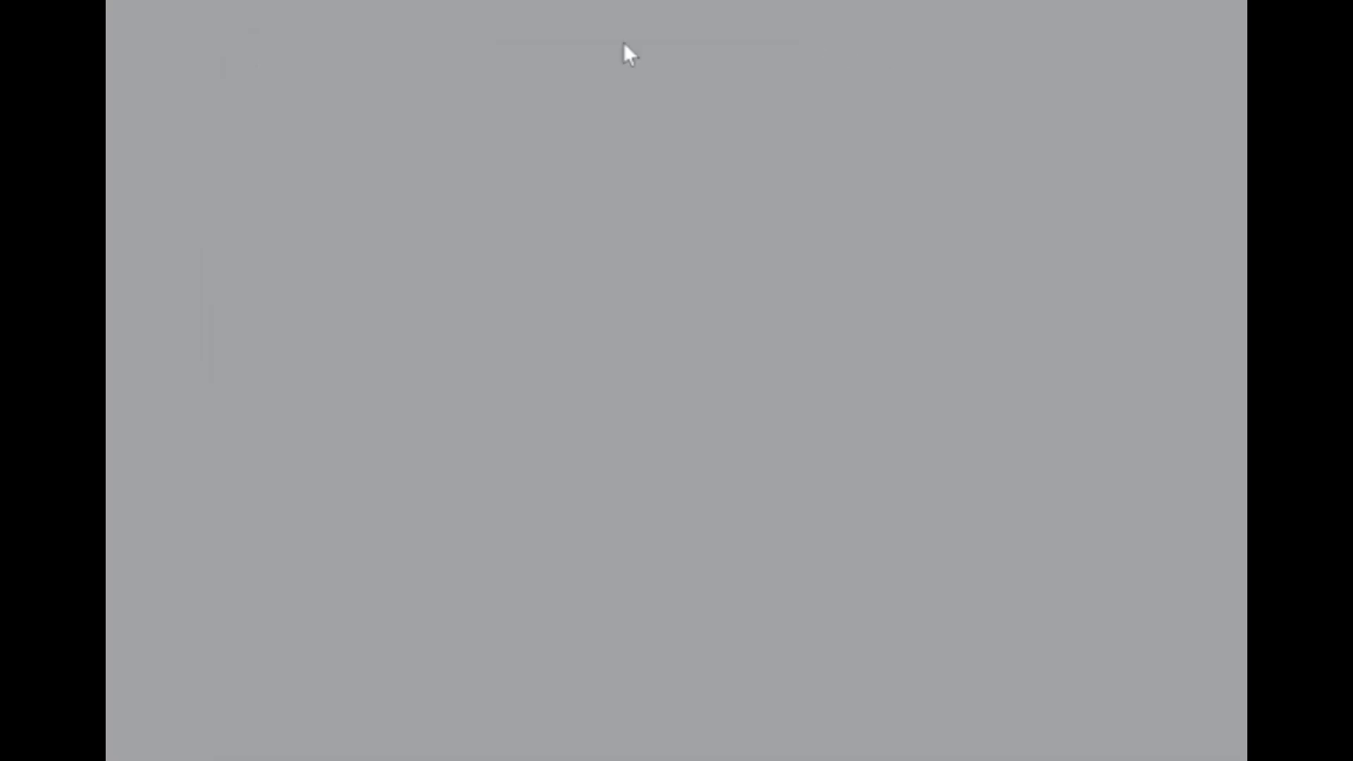